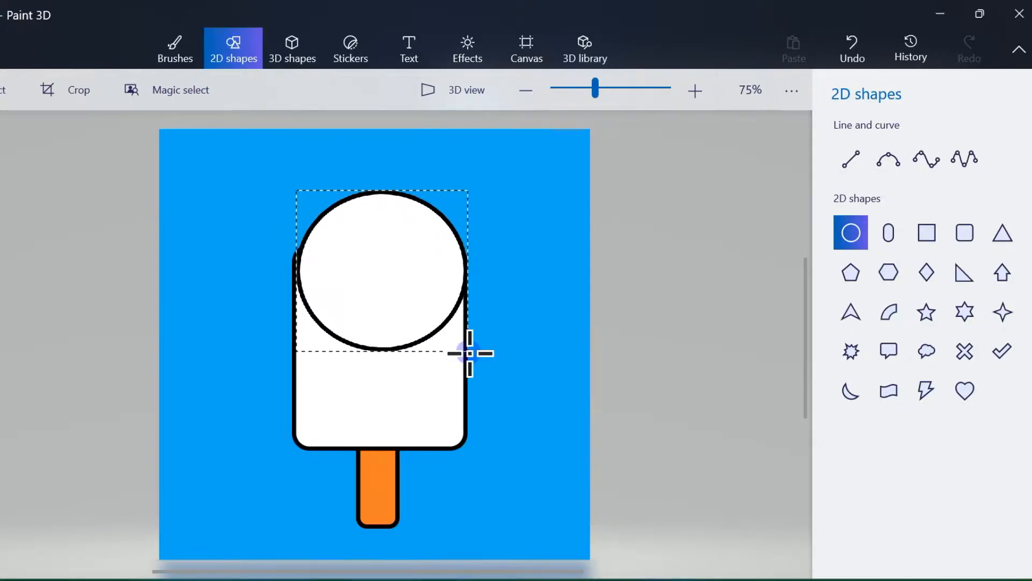
Draw a white circle with a 10px black outline over the top of the popsicle body, matching the body's width
drag(469, 353, 468, 352)
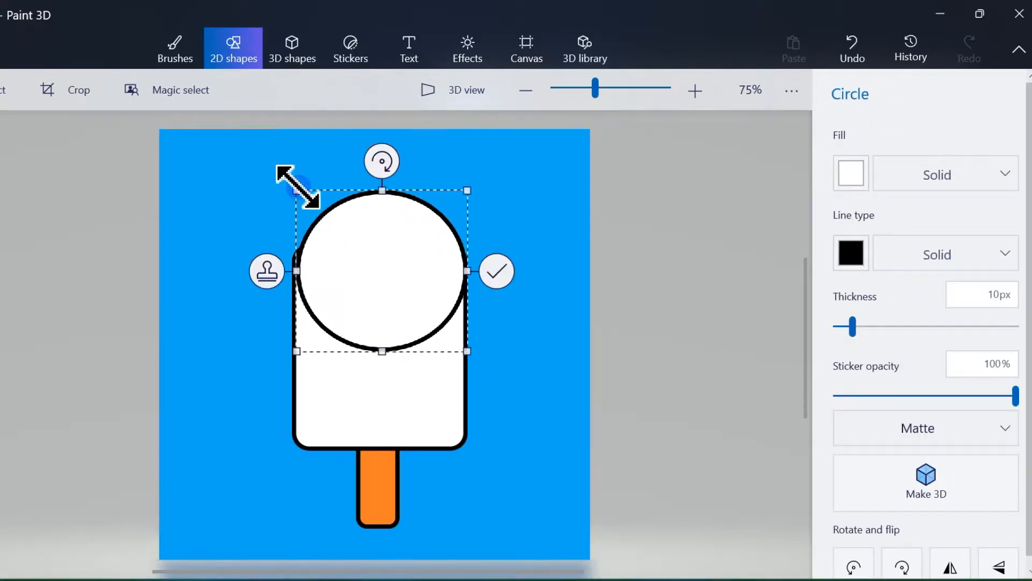
drag(296, 190, 294, 190)
click(497, 270)
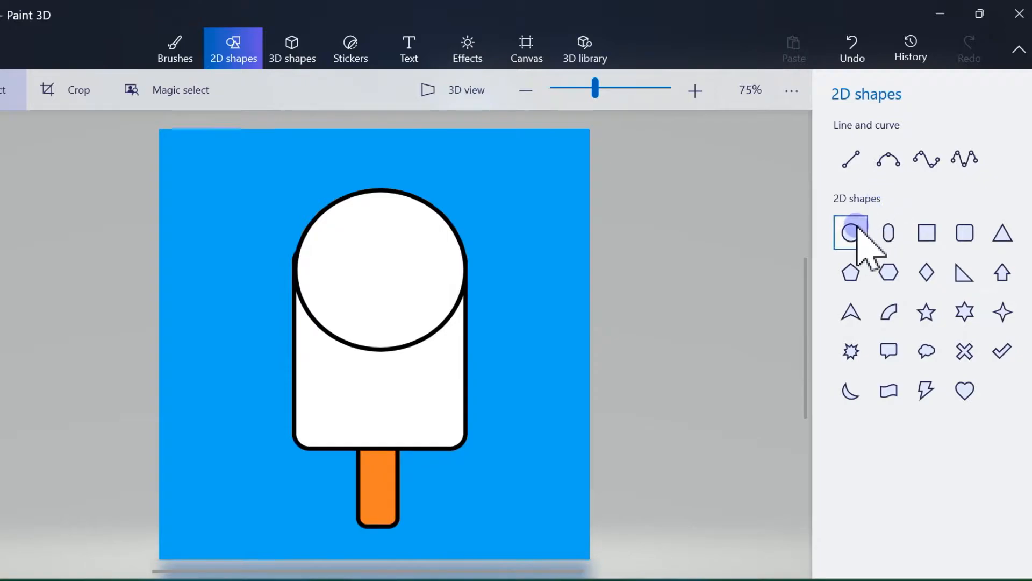
Cover the overlapping black outline on the body's right inner side with a short vertical white line
click(855, 159)
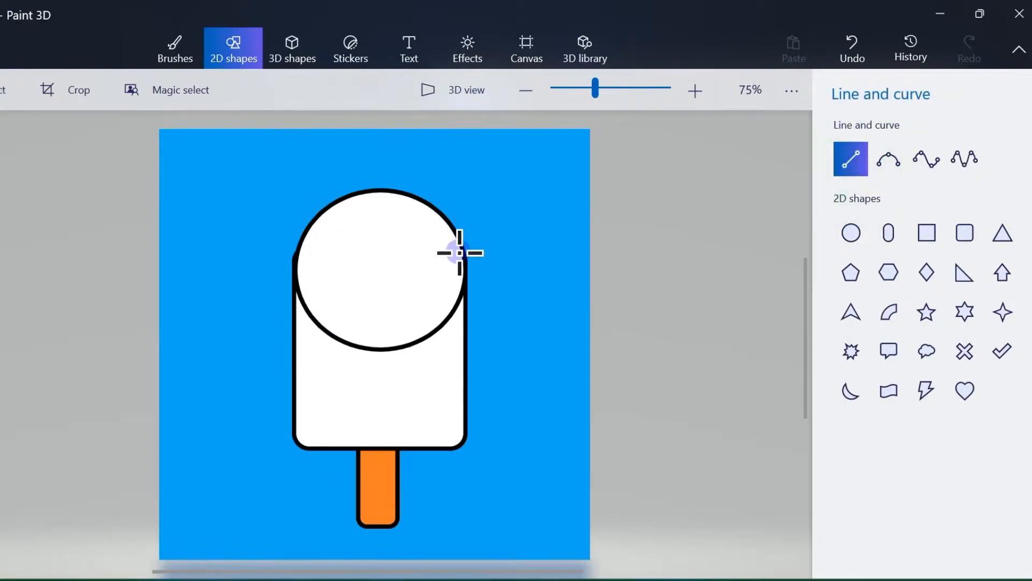
mouse_move(459, 332)
mouse_down()
mouse_move(454, 310)
mouse_move(467, 326)
mouse_up()
click(853, 173)
click(768, 237)
click(518, 387)
Cover the overlapping black outline on the body's left inner side with a short vertical white line
click(850, 160)
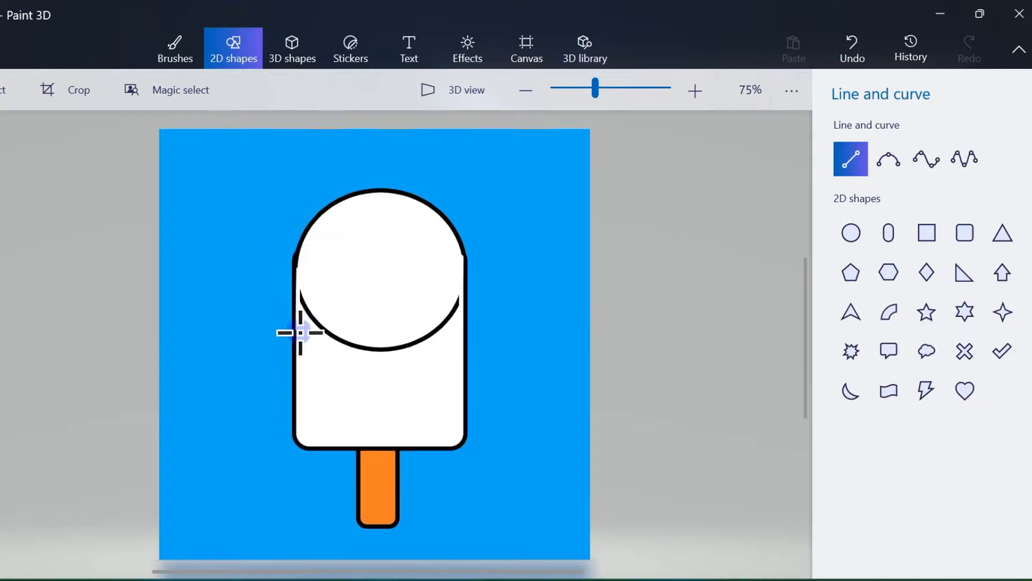
mouse_move(302, 333)
mouse_down()
mouse_move(299, 269)
mouse_move(308, 295)
mouse_up()
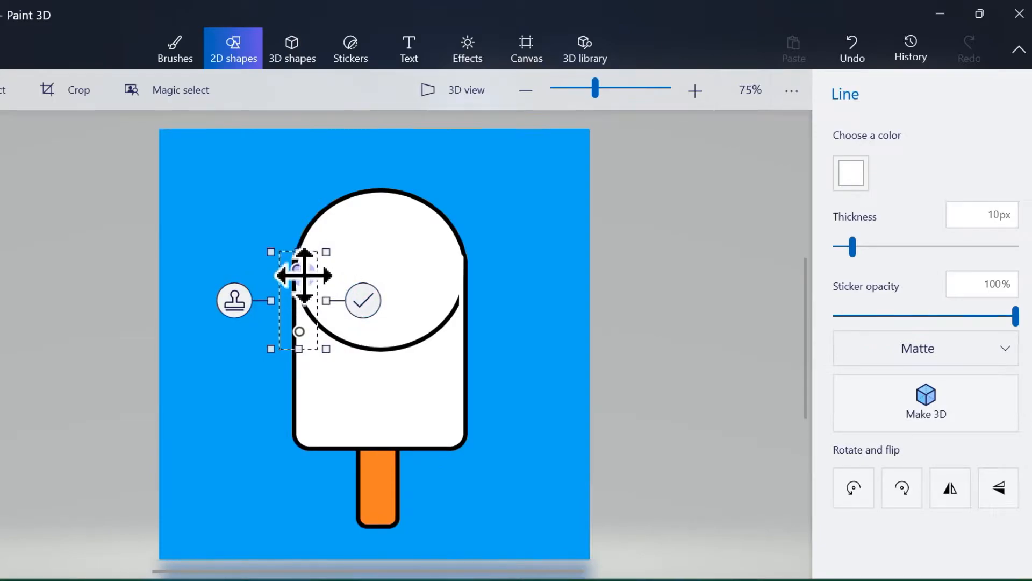
drag(298, 269, 308, 289)
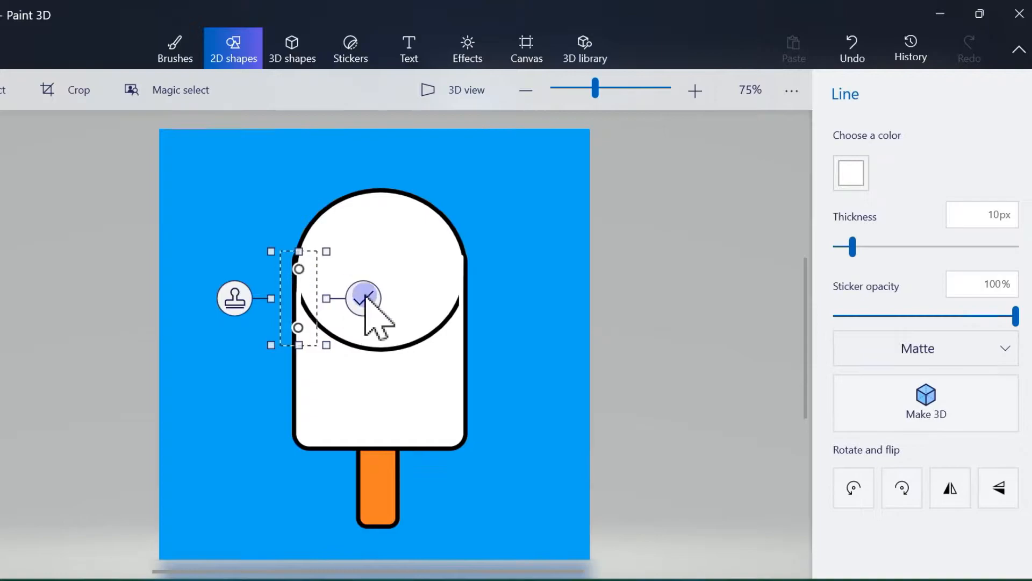
click(351, 295)
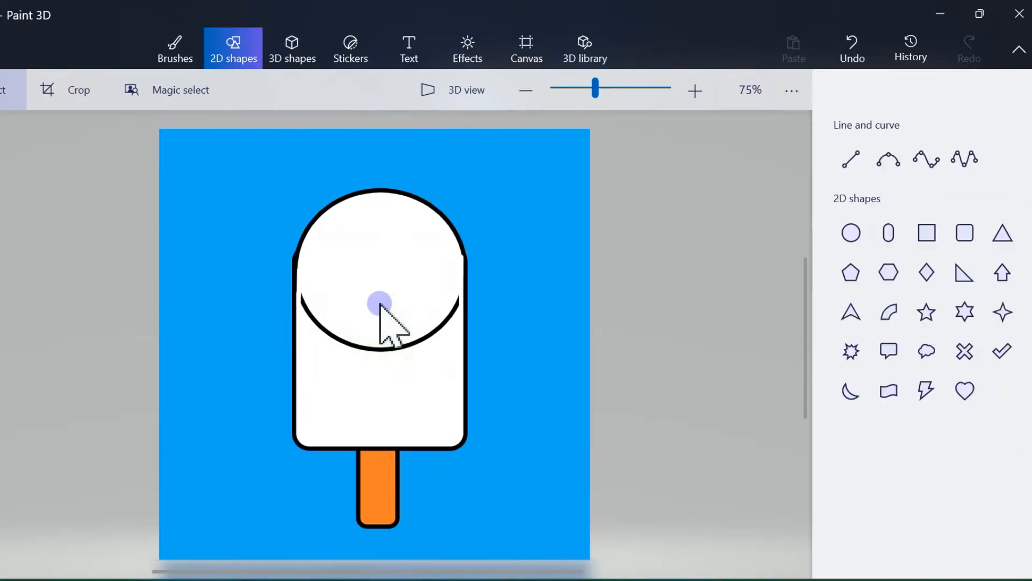
Paint over the remaining lower arc of the circle using a white marker at 28px thickness
click(186, 55)
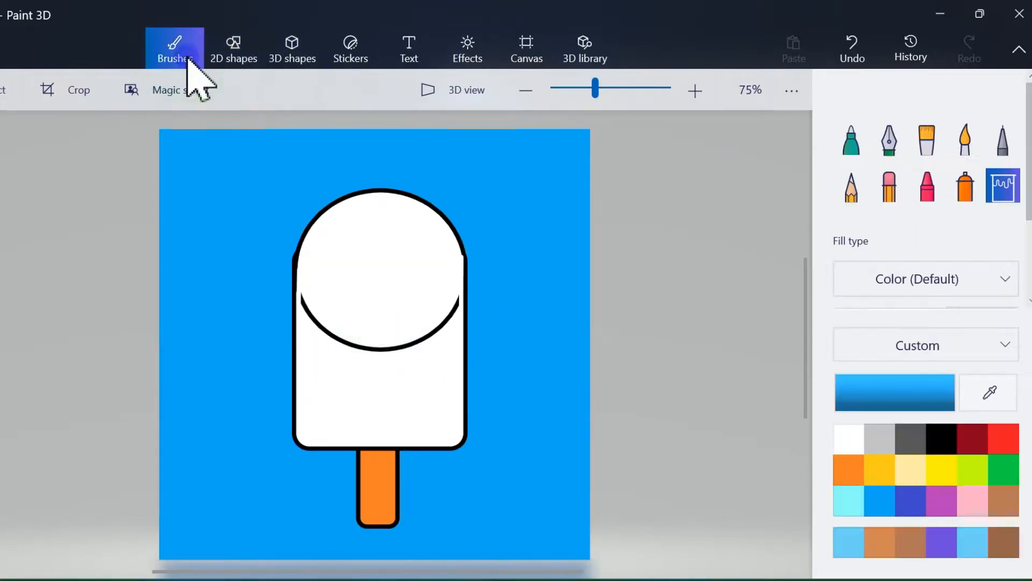
click(859, 155)
click(855, 441)
drag(843, 279, 885, 279)
mouse_move(308, 311)
mouse_down()
mouse_move(336, 338)
mouse_move(371, 347)
mouse_move(407, 344)
mouse_move(456, 299)
mouse_up()
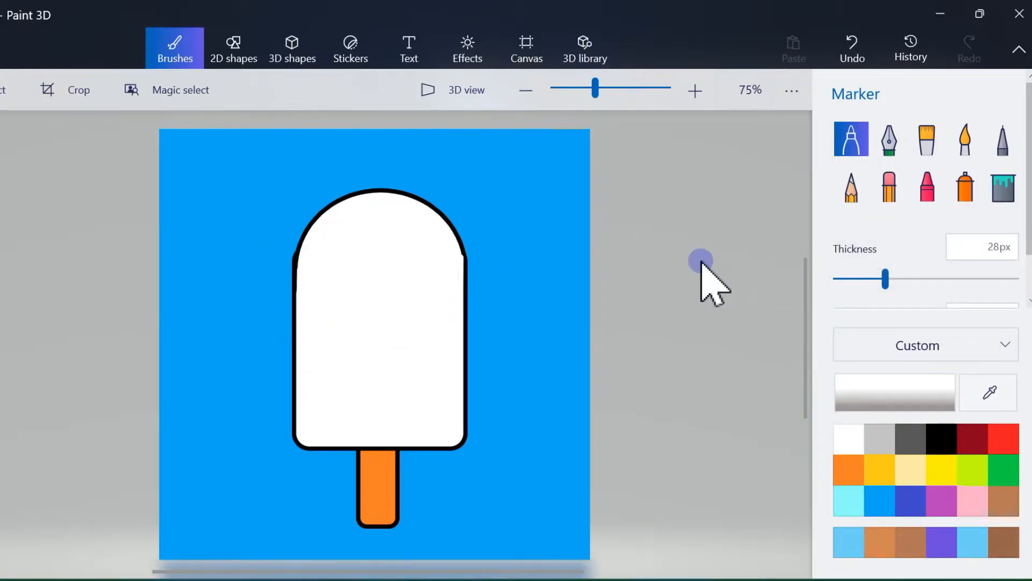
Draw a horizontal 10px yellow line across the upper part of the popsicle body from edge to edge
click(366, 50)
click(215, 60)
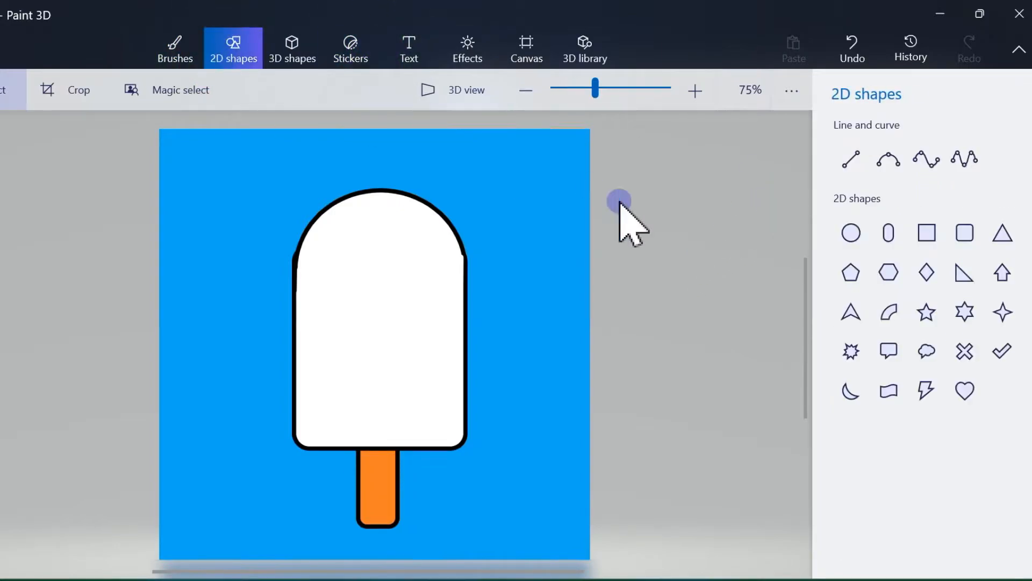
click(854, 163)
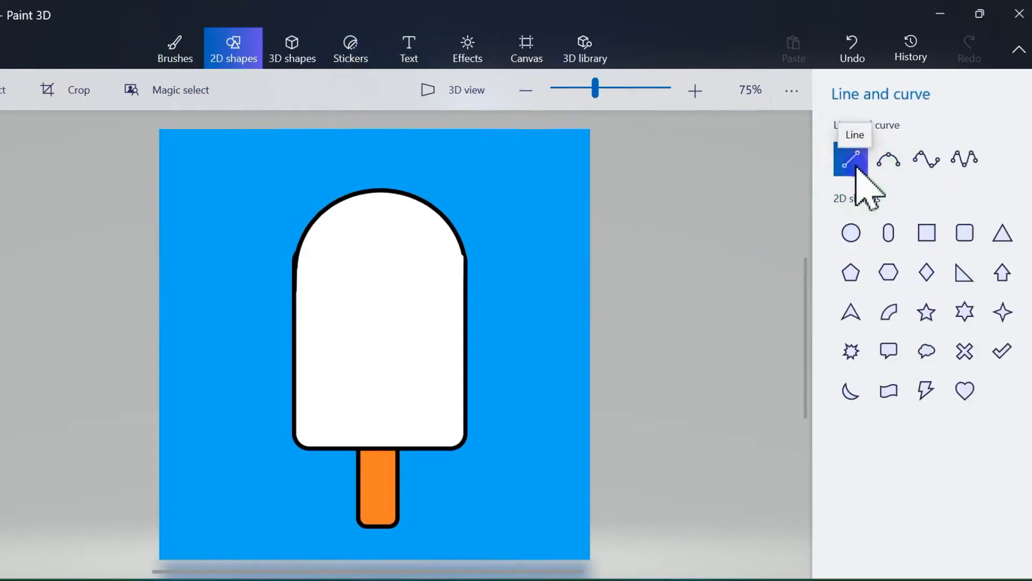
drag(298, 298, 458, 291)
click(851, 173)
click(871, 264)
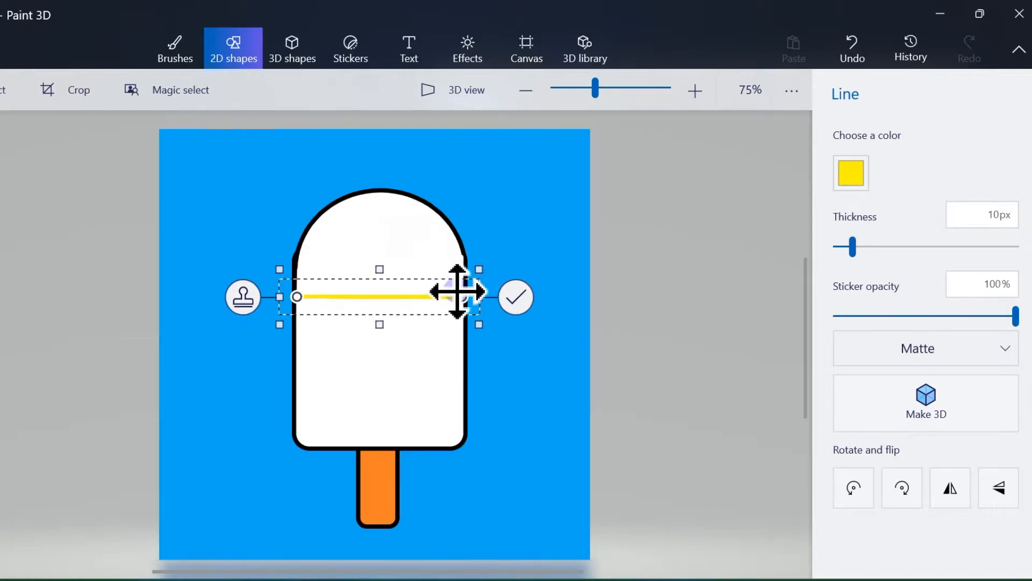
click(519, 297)
Draw a horizontal pink line across the lower part of the popsicle body, below the yellow line
click(850, 159)
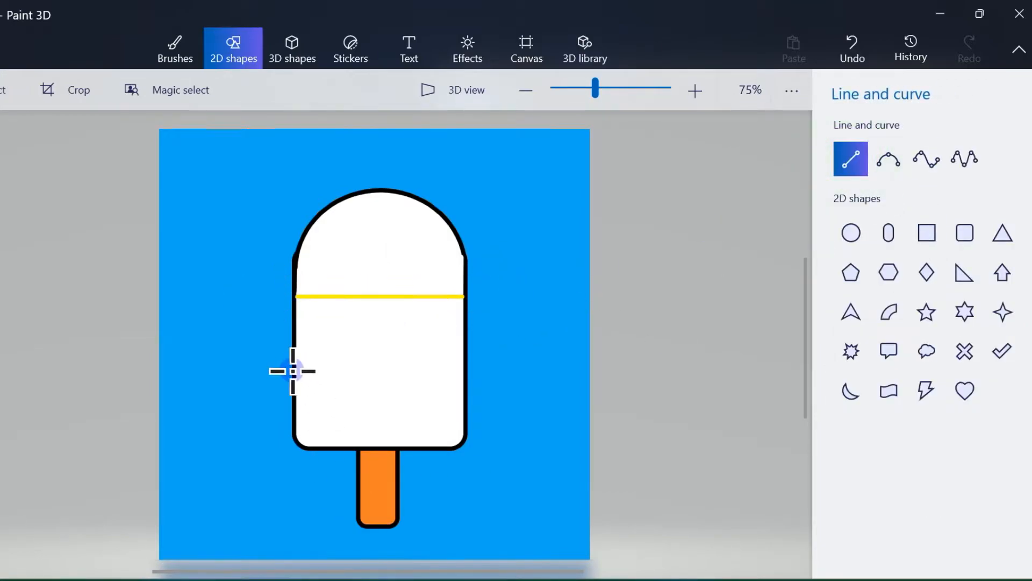
drag(297, 371, 460, 372)
click(852, 173)
click(854, 175)
click(852, 173)
click(852, 173)
click(899, 298)
click(516, 371)
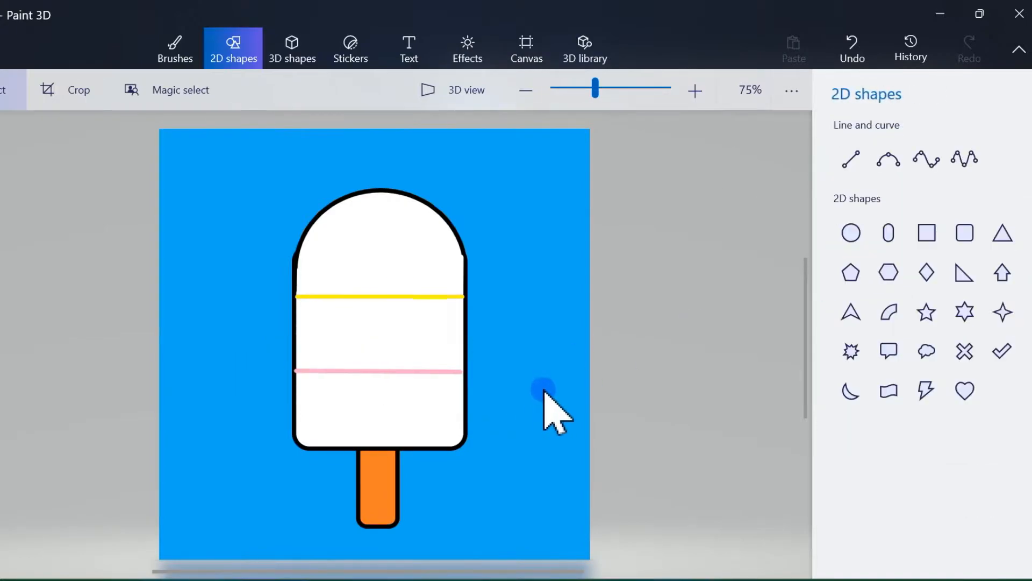
Fill the rounded top section above the yellow line with yellow
click(164, 42)
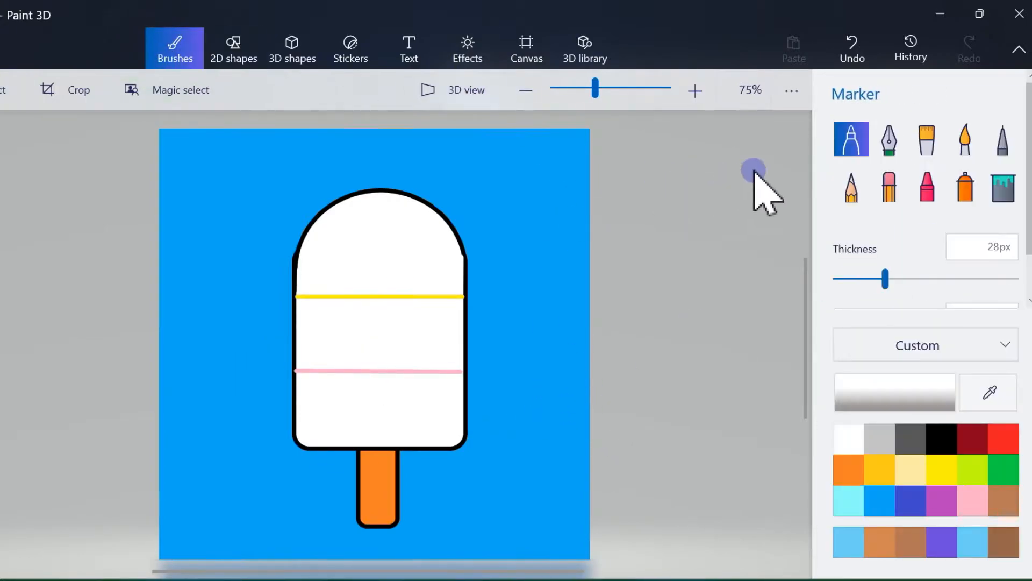
click(1003, 187)
click(942, 470)
click(423, 252)
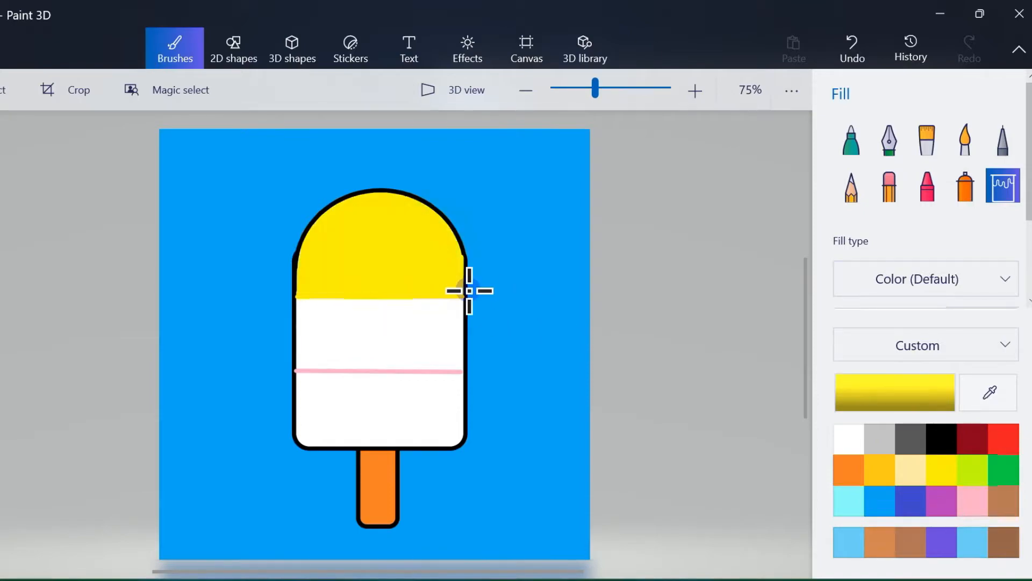
Try to fill the white area below the yellow section with pink and undo the fill
click(975, 499)
click(403, 330)
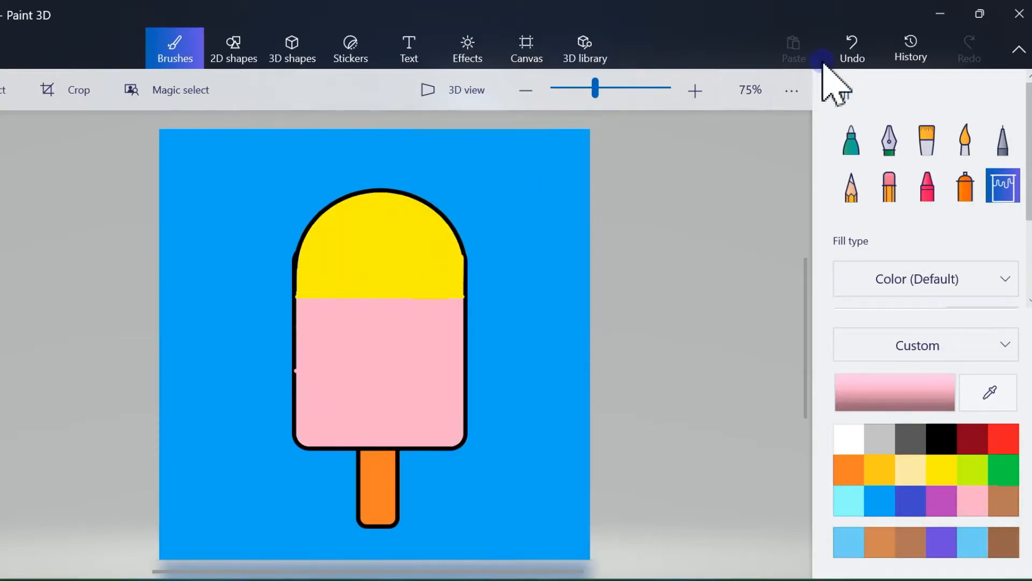
click(847, 53)
Seal the gap at the pink line's right end with the pink marker, filling the bottom section pink and the middle section lime
click(851, 139)
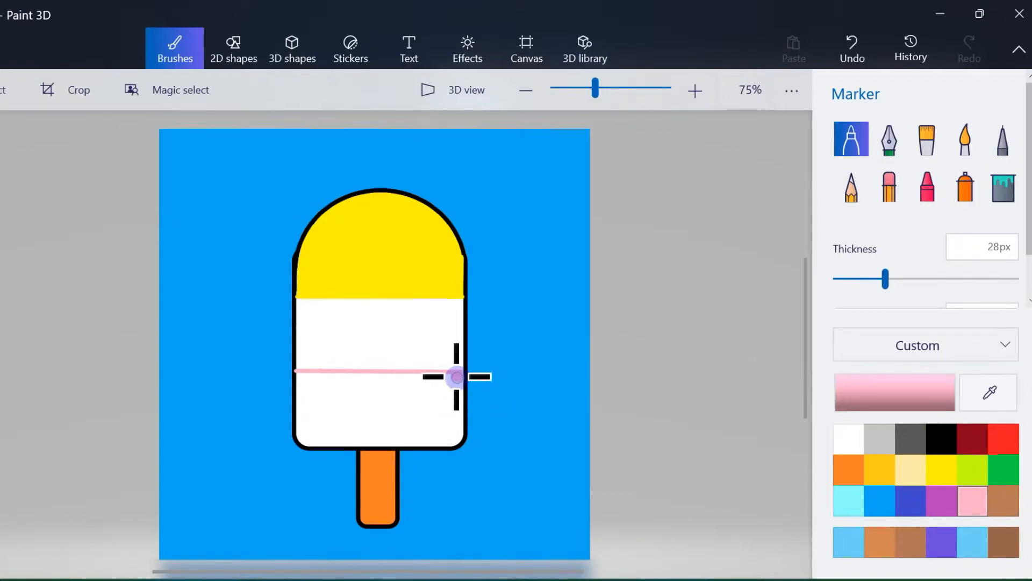
click(1003, 186)
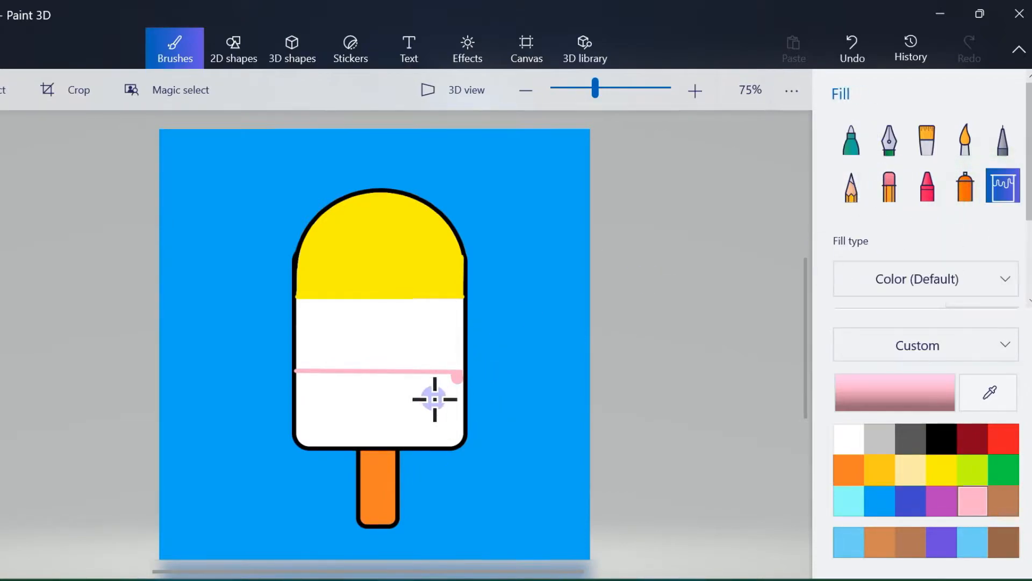
click(425, 405)
click(973, 469)
click(440, 341)
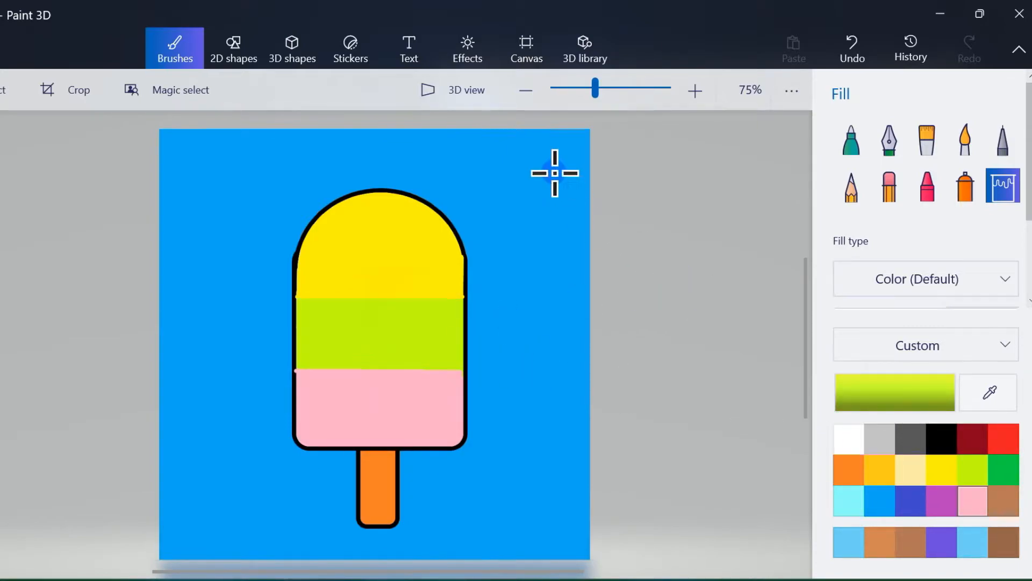
Draw a tall, narrow vertical capsule on the left half of the popsicle body, spanning all three colored sections
click(234, 49)
click(889, 233)
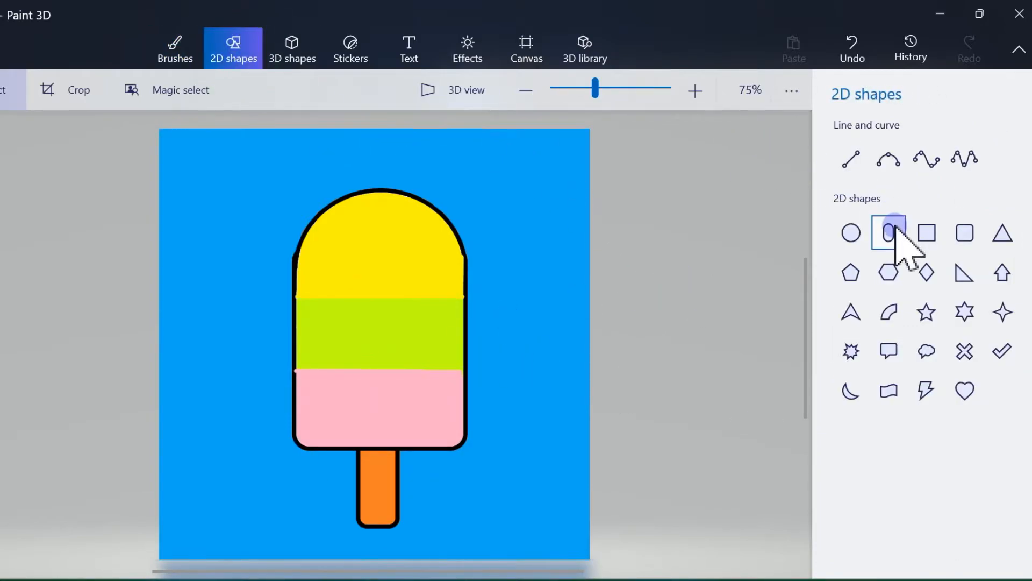
drag(333, 258, 374, 402)
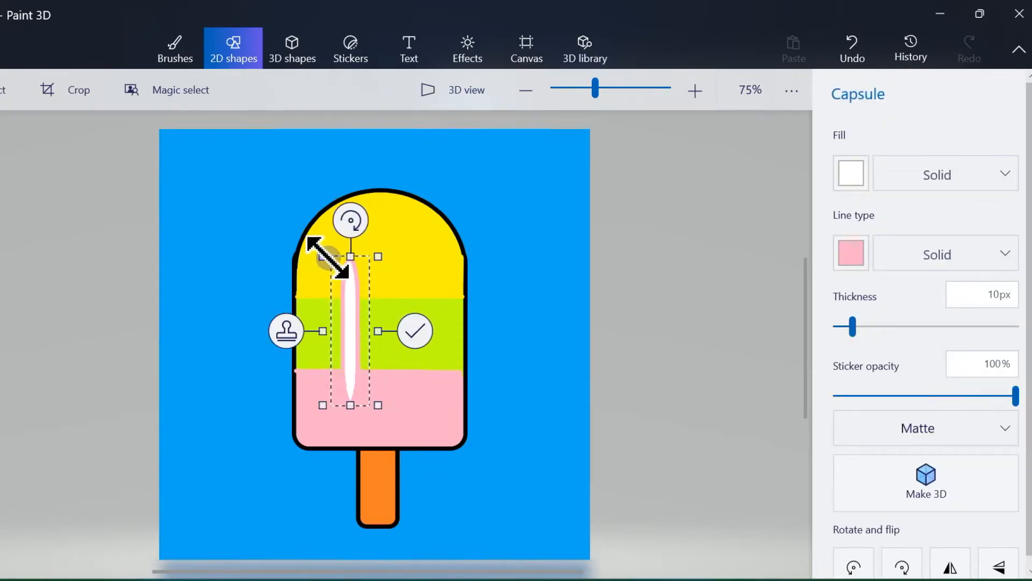
drag(316, 242, 301, 233)
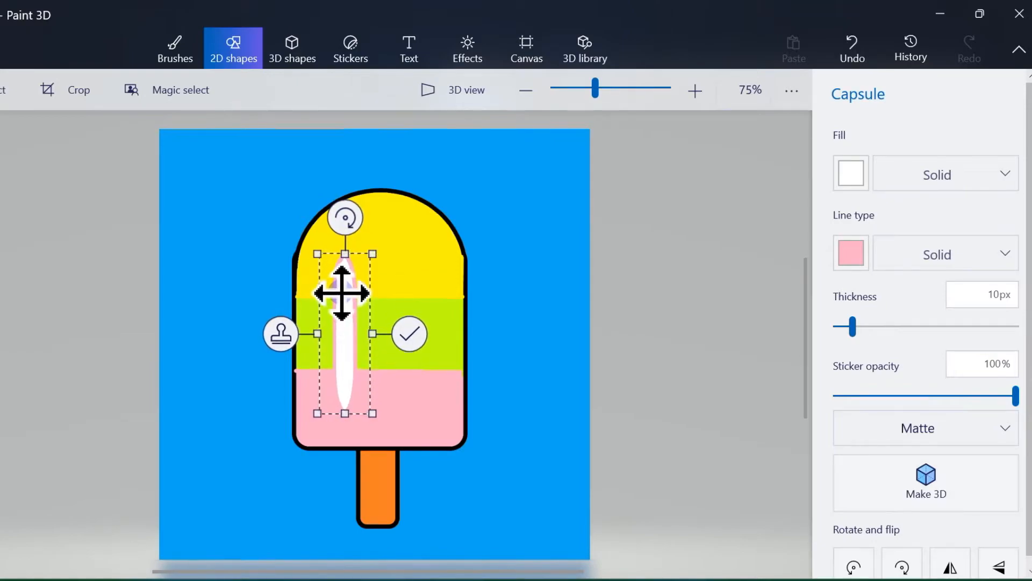
Set the capsule's outline and fill to dark gray and its sticker opacity to 21%
click(851, 253)
click(860, 312)
click(855, 171)
click(859, 234)
click(884, 395)
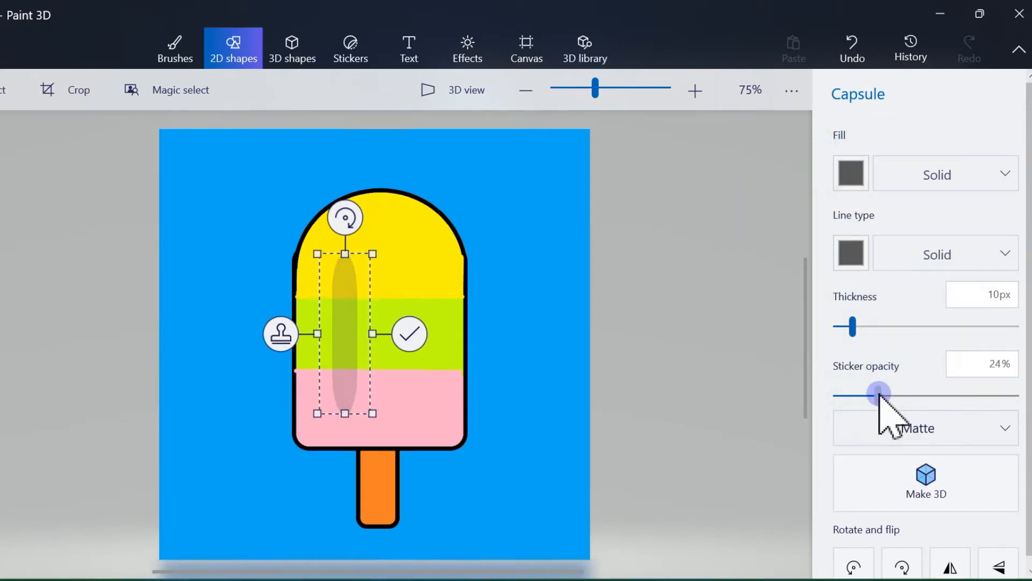
drag(872, 396, 873, 396)
Duplicate the translucent gray capsule and place the second one at the same height on the right half of the body
drag(346, 318, 414, 331)
click(286, 338)
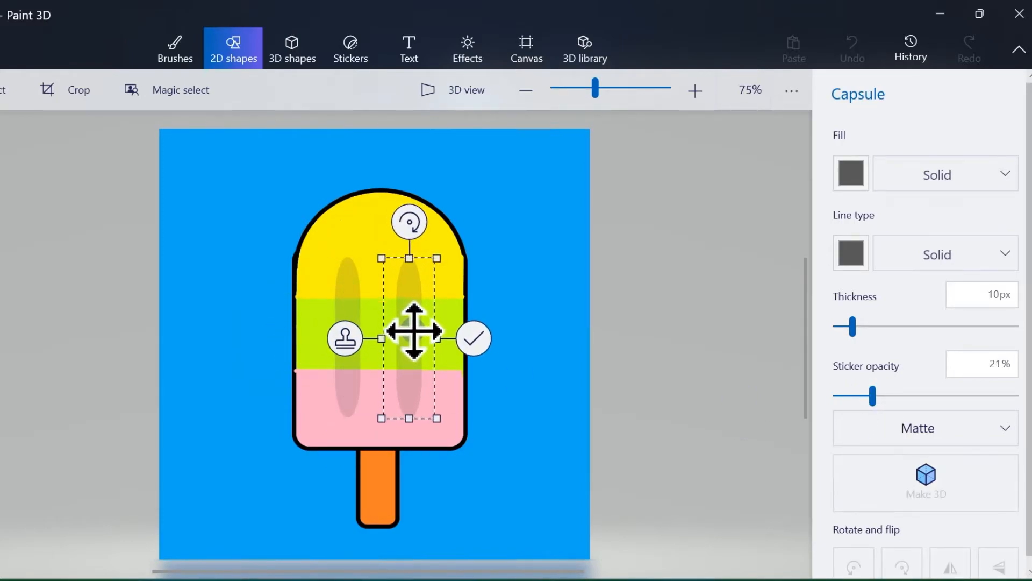
click(473, 338)
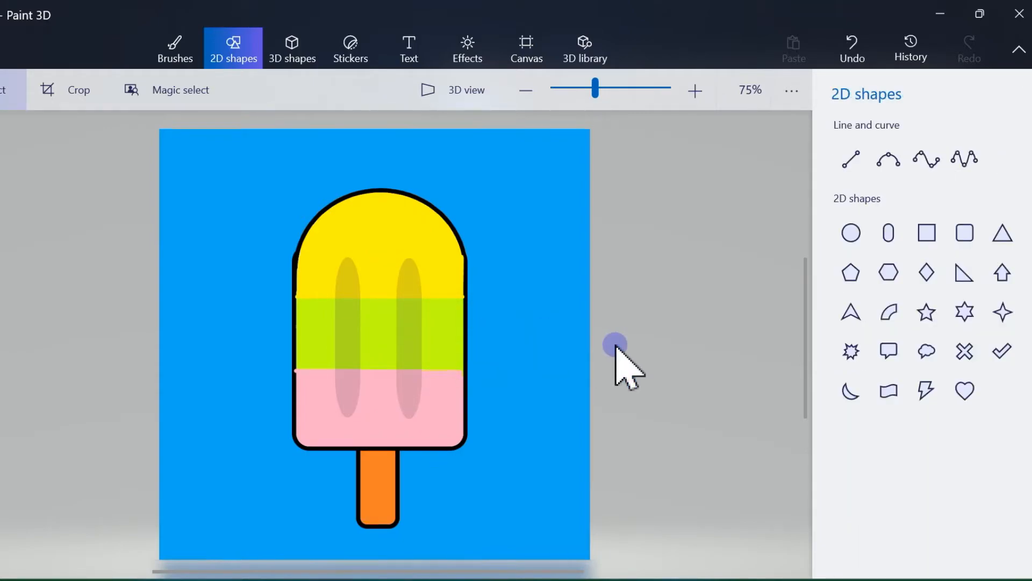
Draw a short vertical brown line at 80% opacity on the orange stick and stamp a second one slightly right and lower
click(851, 159)
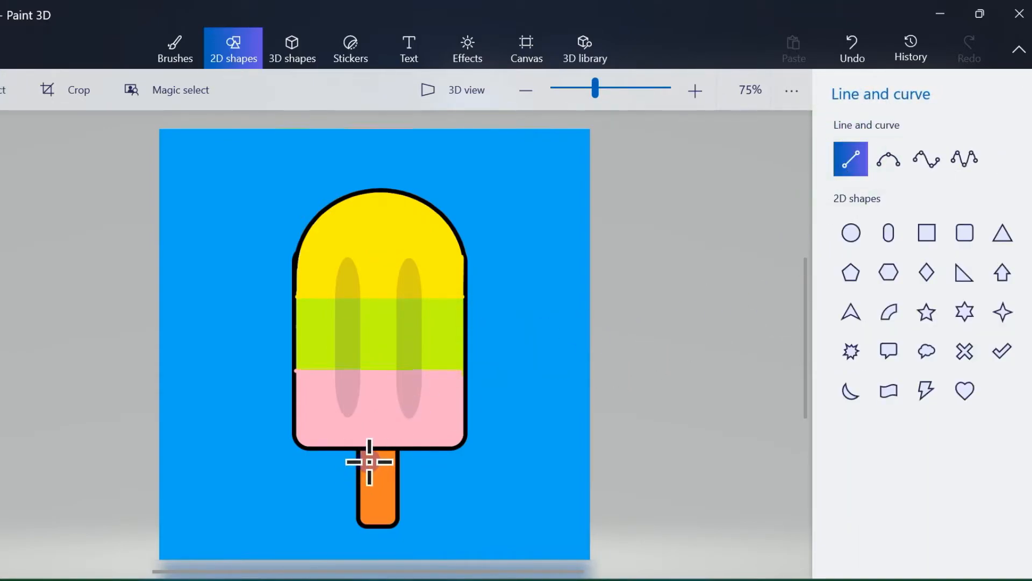
drag(367, 501, 366, 499)
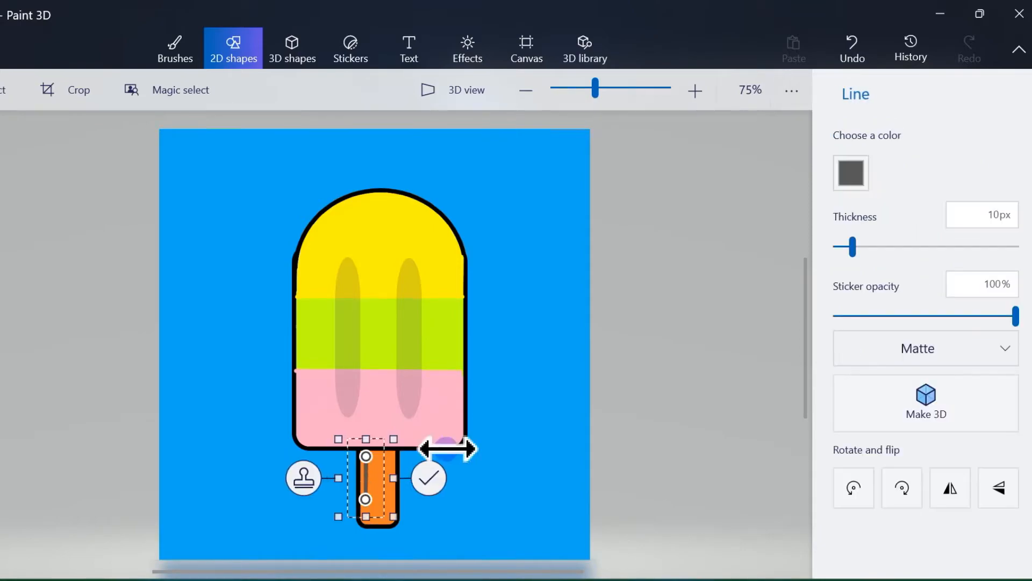
click(851, 172)
click(916, 291)
click(853, 171)
click(930, 307)
click(903, 316)
drag(903, 316, 980, 312)
mouse_move(371, 484)
mouse_down()
mouse_move(386, 479)
mouse_move(371, 484)
mouse_up()
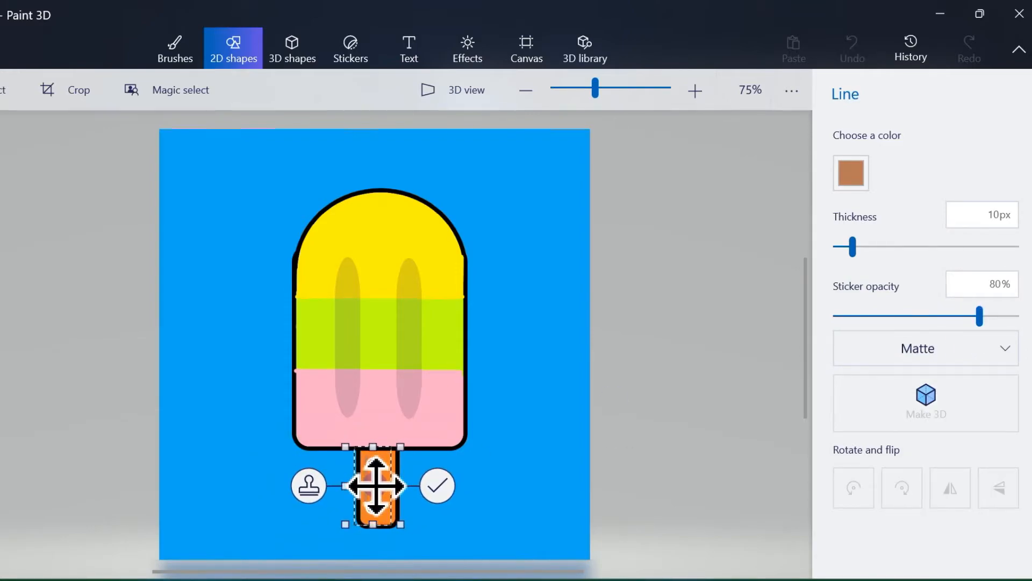
click(440, 481)
Draw a curved white highlight with 30px thickness along the upper right edge of the yellow section
click(888, 159)
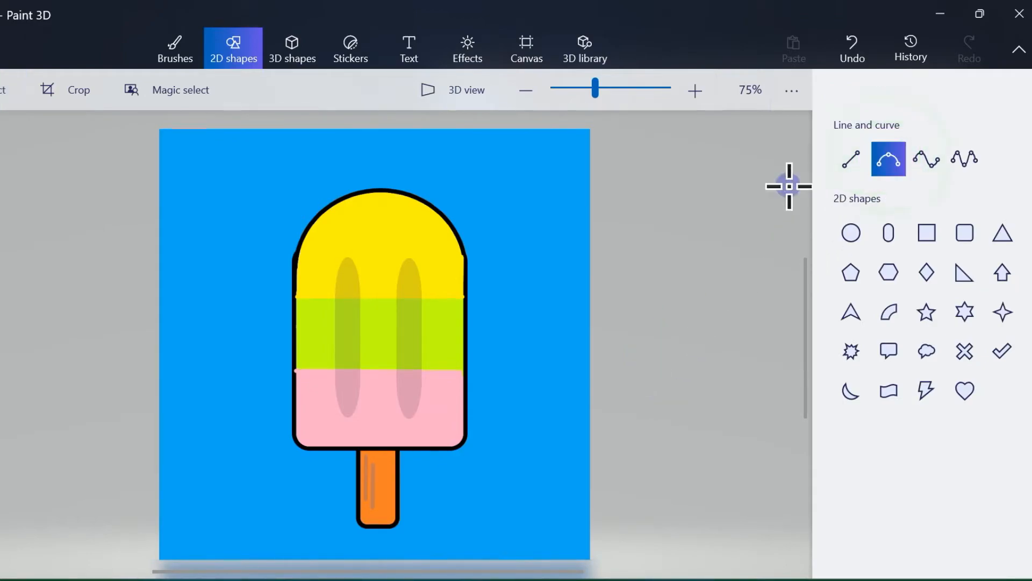
drag(446, 232, 441, 237)
drag(856, 247, 888, 247)
drag(426, 217, 422, 219)
click(851, 172)
click(777, 246)
click(495, 222)
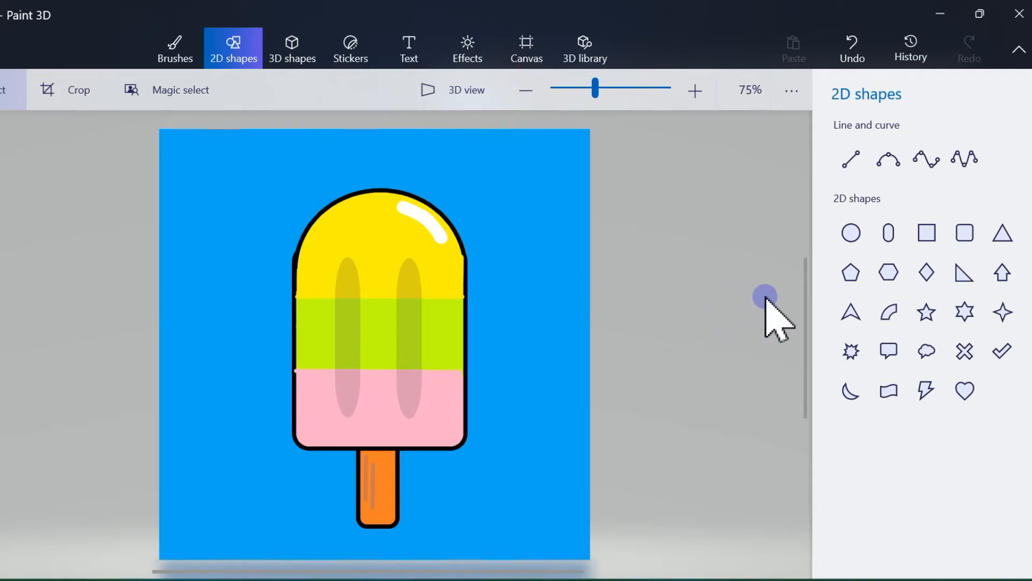
Draw a small vertical capsule with a 30px outline over the body's bottom edge, near its right corner
click(885, 233)
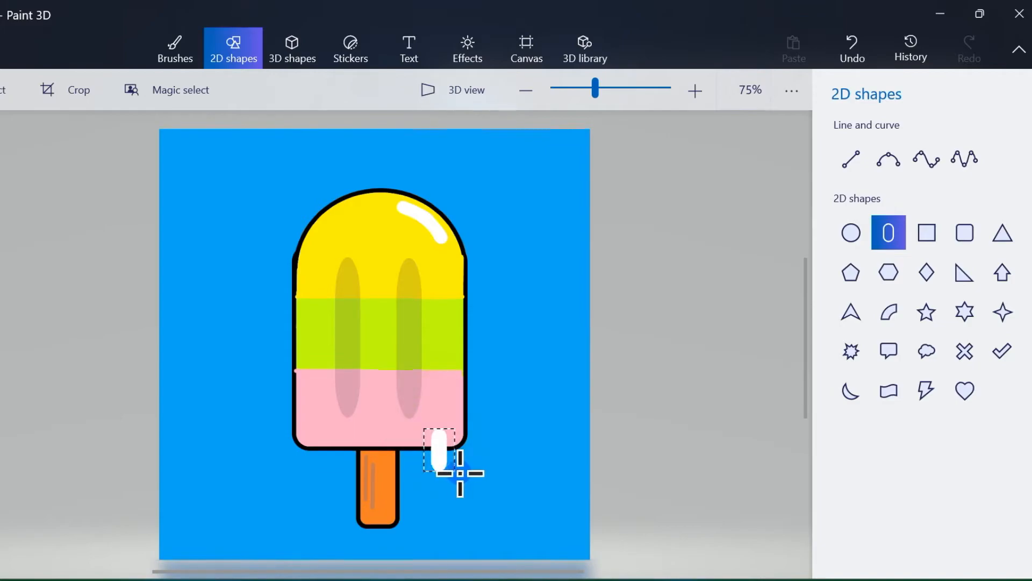
click(442, 456)
drag(448, 455, 450, 455)
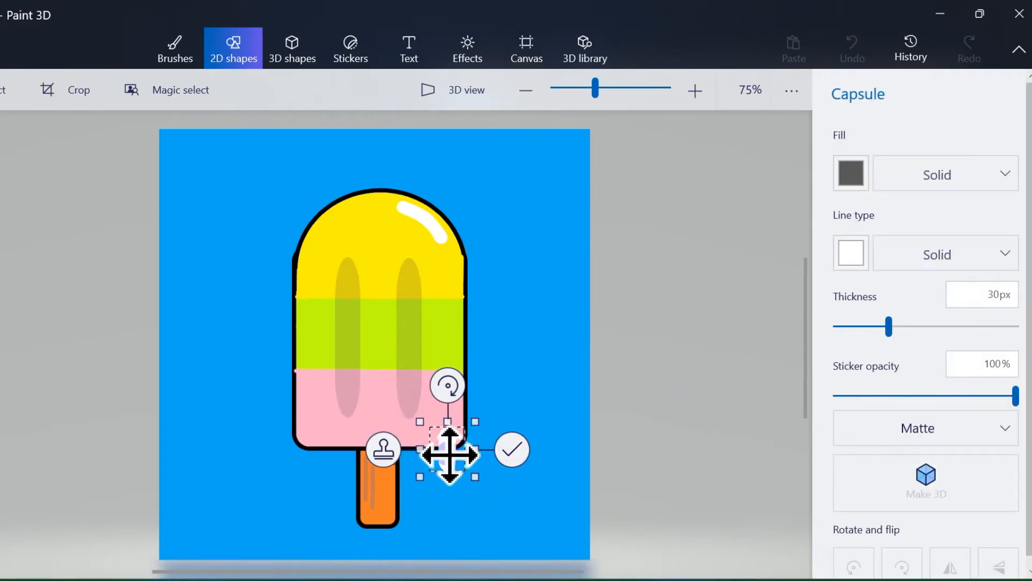
Give the small drip capsule a black outline, a pink fill and a 10px line thickness
click(854, 254)
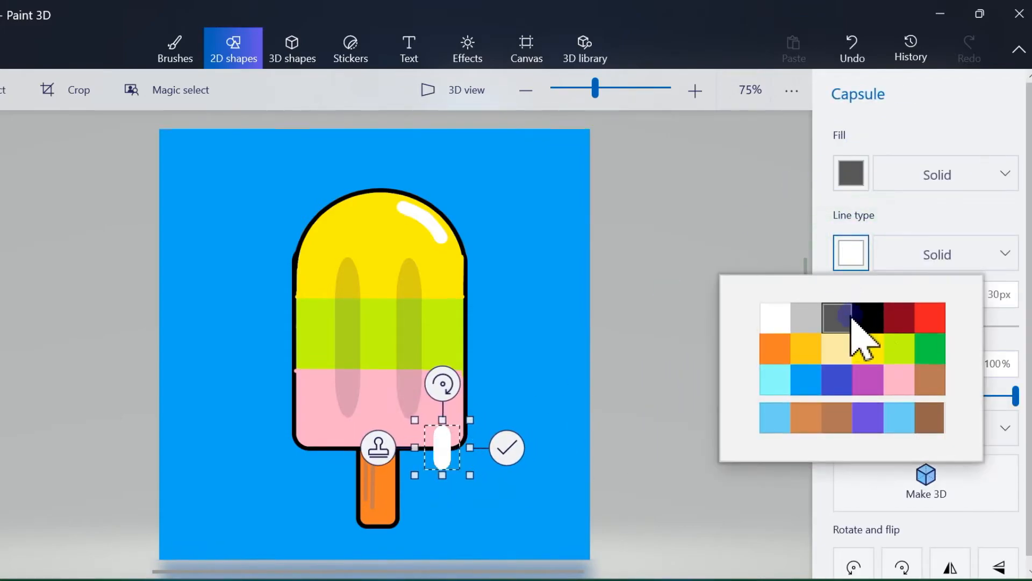
click(850, 319)
click(849, 174)
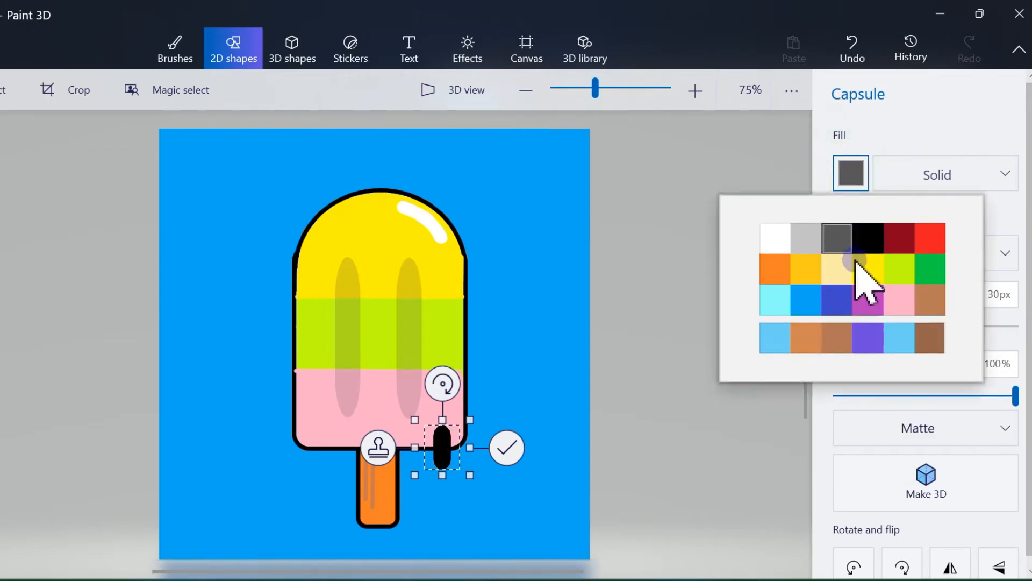
click(897, 297)
drag(848, 325, 855, 326)
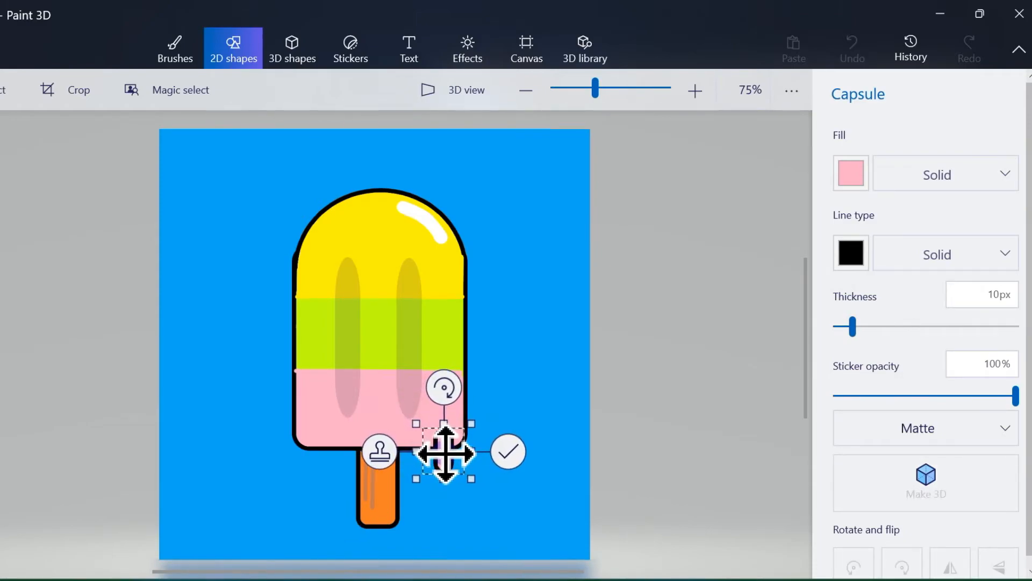
Stamp copies of the pink capsule along the body's bottom edge at varying heights to make four drips
click(382, 452)
drag(443, 454, 373, 455)
click(259, 453)
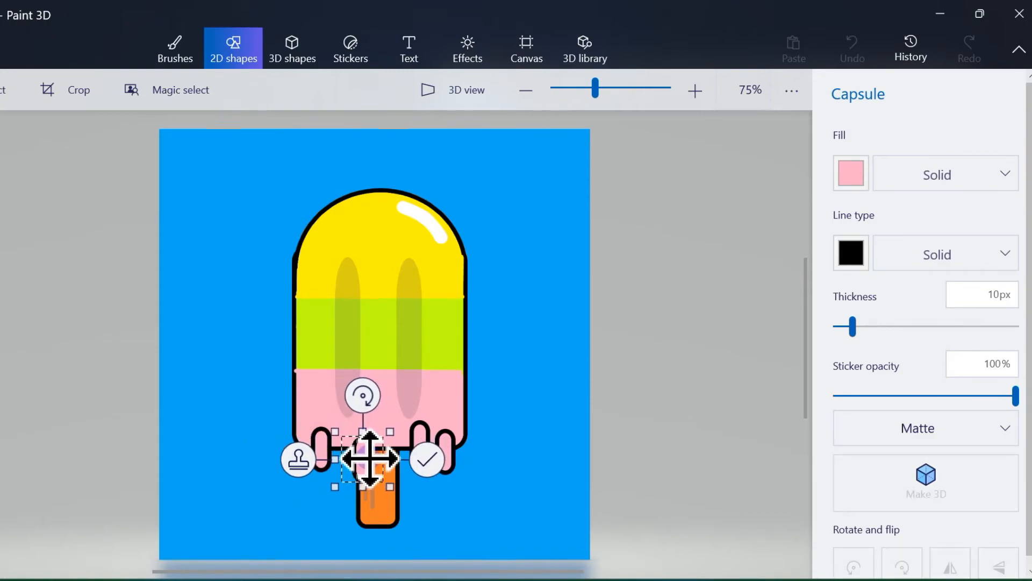
click(441, 461)
Cover the drips' upper ends and the edge between them with a wide pink rounded rectangle that has a pink outline
click(965, 233)
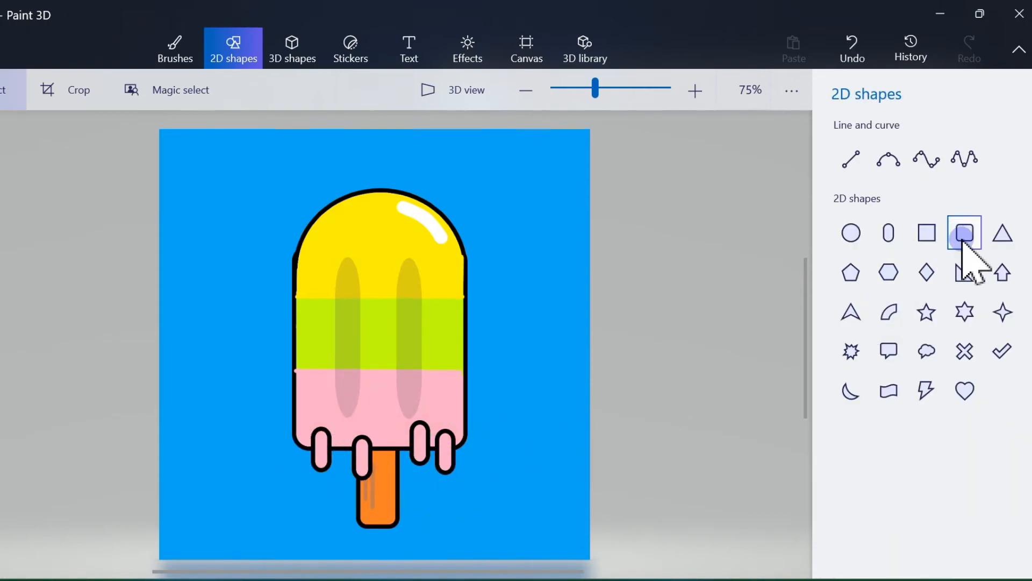
drag(305, 419, 460, 448)
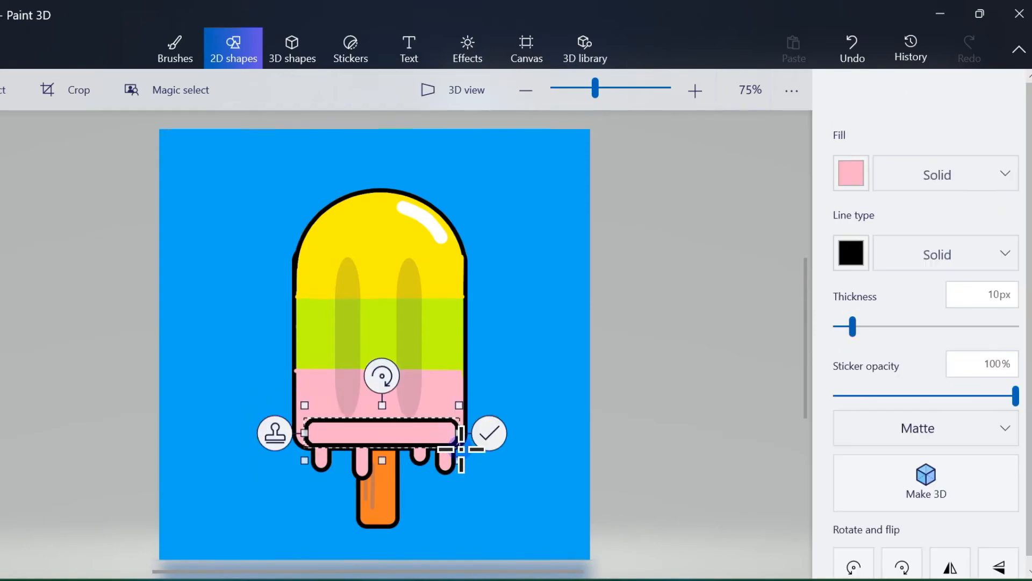
click(851, 253)
click(899, 379)
drag(382, 422, 381, 425)
click(556, 444)
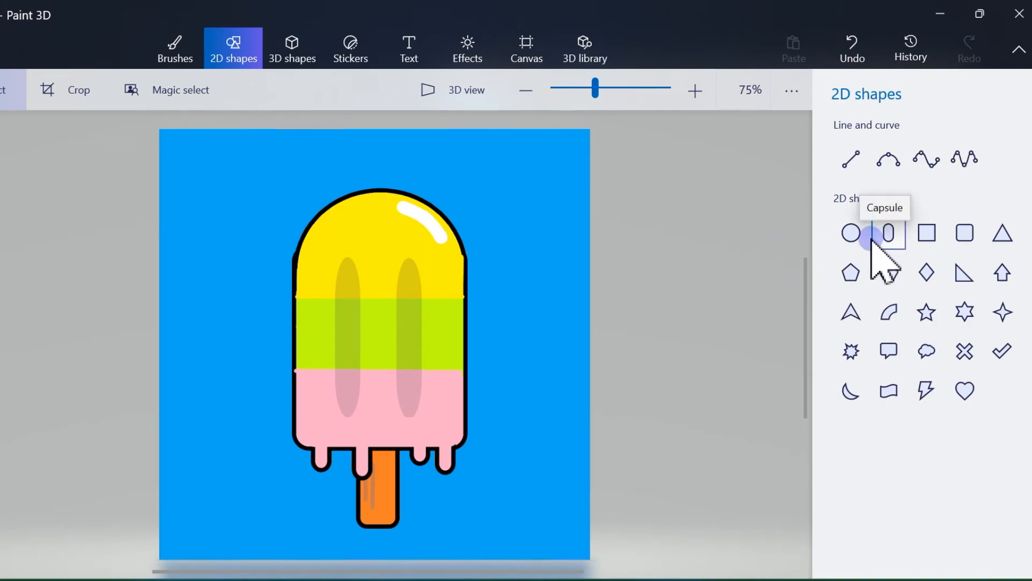
Draw a flat pink ellipse with a black outline below the popsicle and stamp resized copies to form three puddles around the stick's base
click(851, 232)
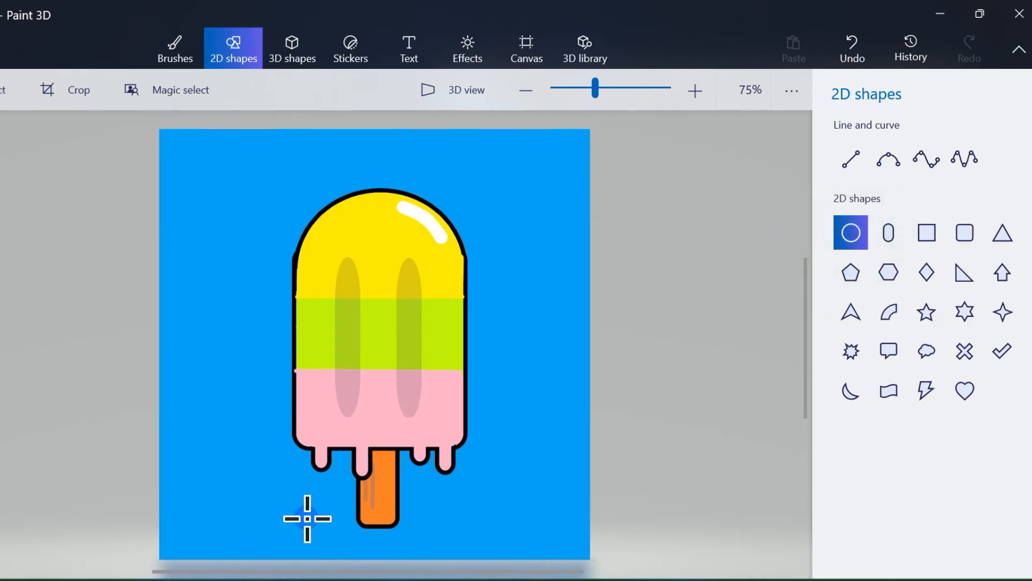
click(849, 246)
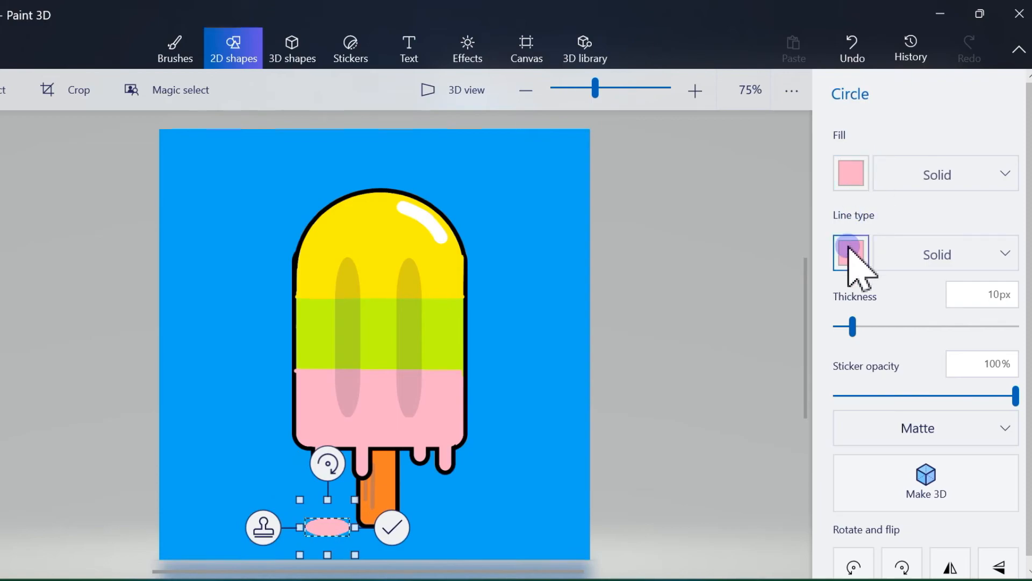
click(861, 318)
drag(329, 525, 350, 543)
click(253, 540)
click(351, 533)
click(410, 538)
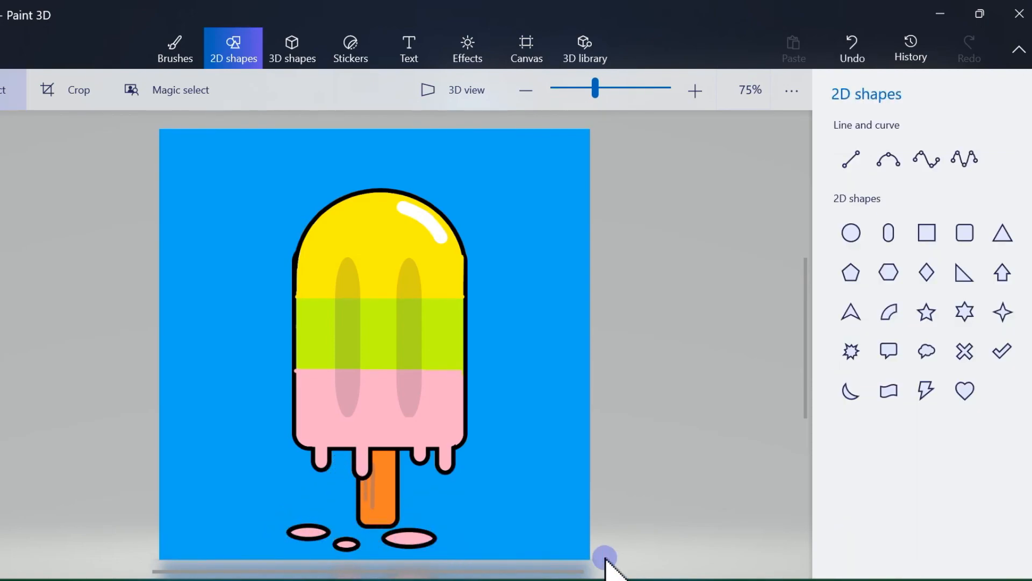